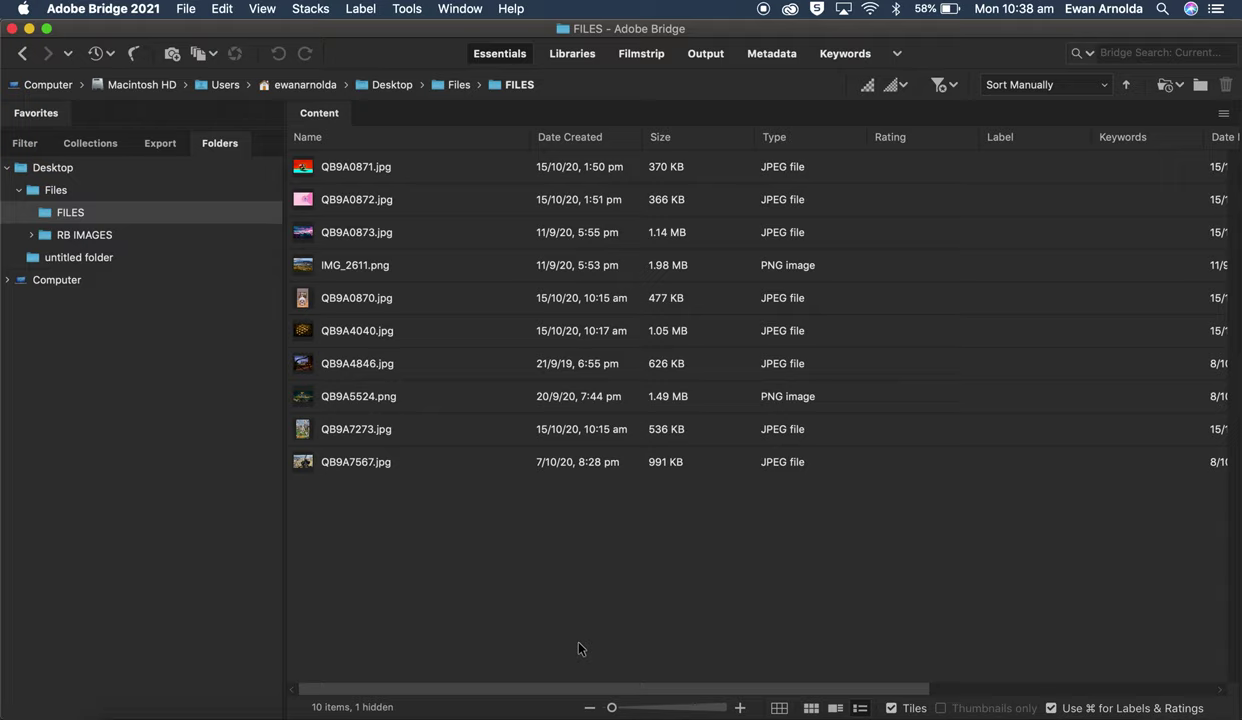
# - Select all ten images and open Batch Rename set to 'Copy to other folder'
pyautogui.click(374, 474)
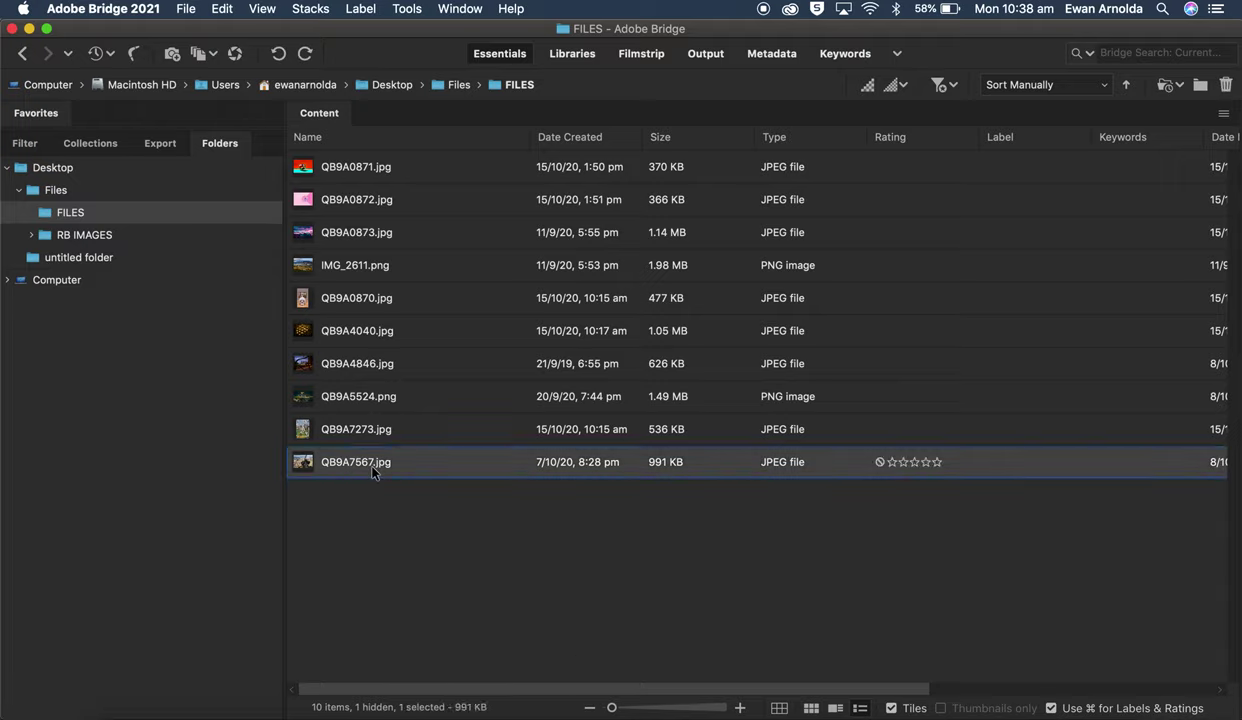
pyautogui.press('super+a')
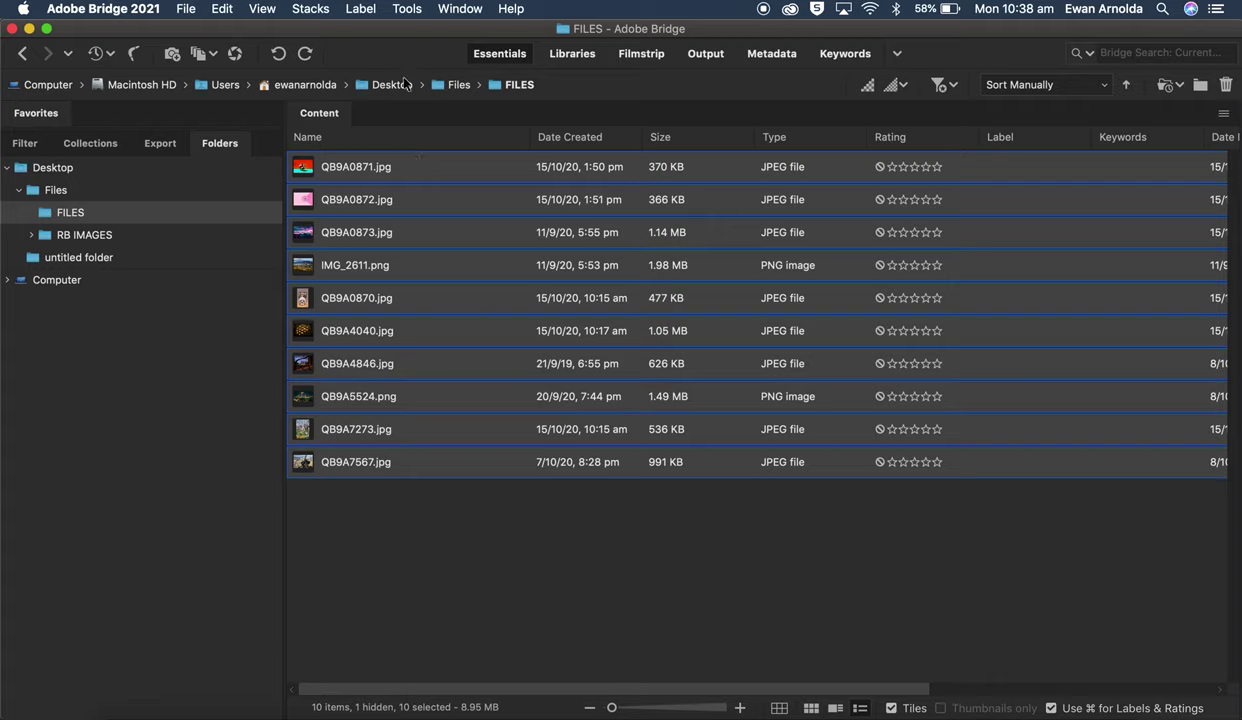
pyautogui.click(409, 12)
pyautogui.click(440, 29)
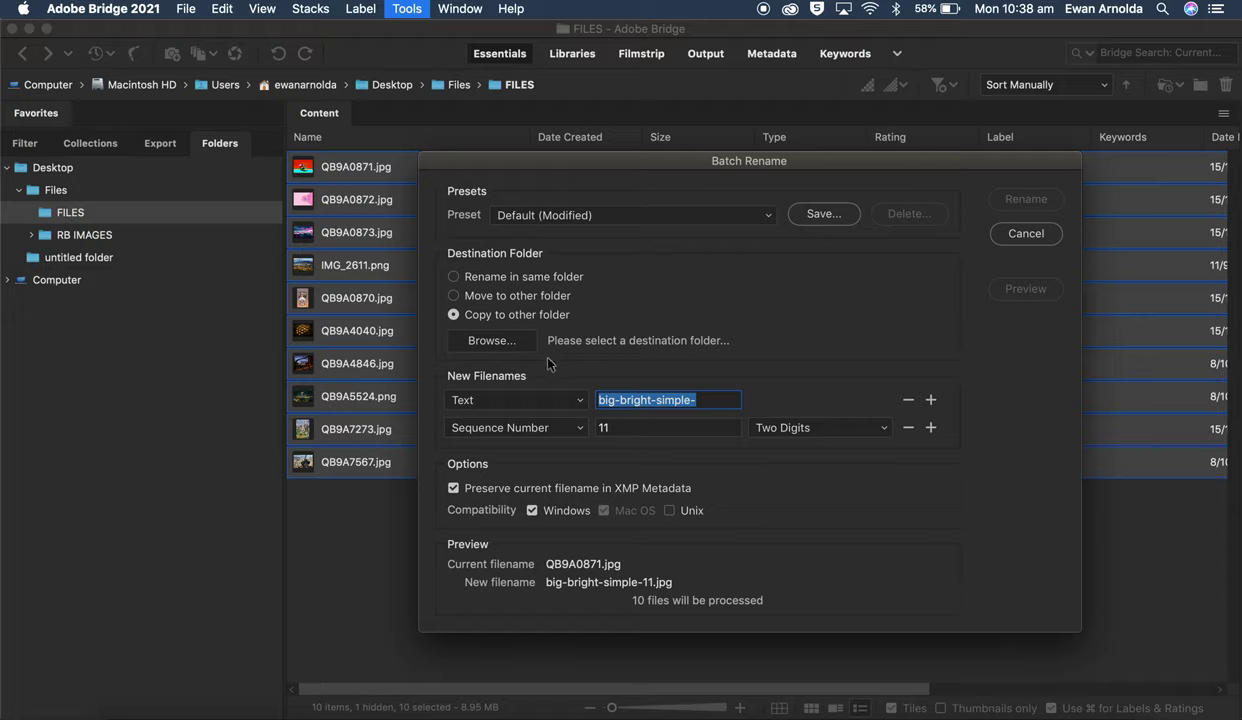
pyautogui.click(495, 279)
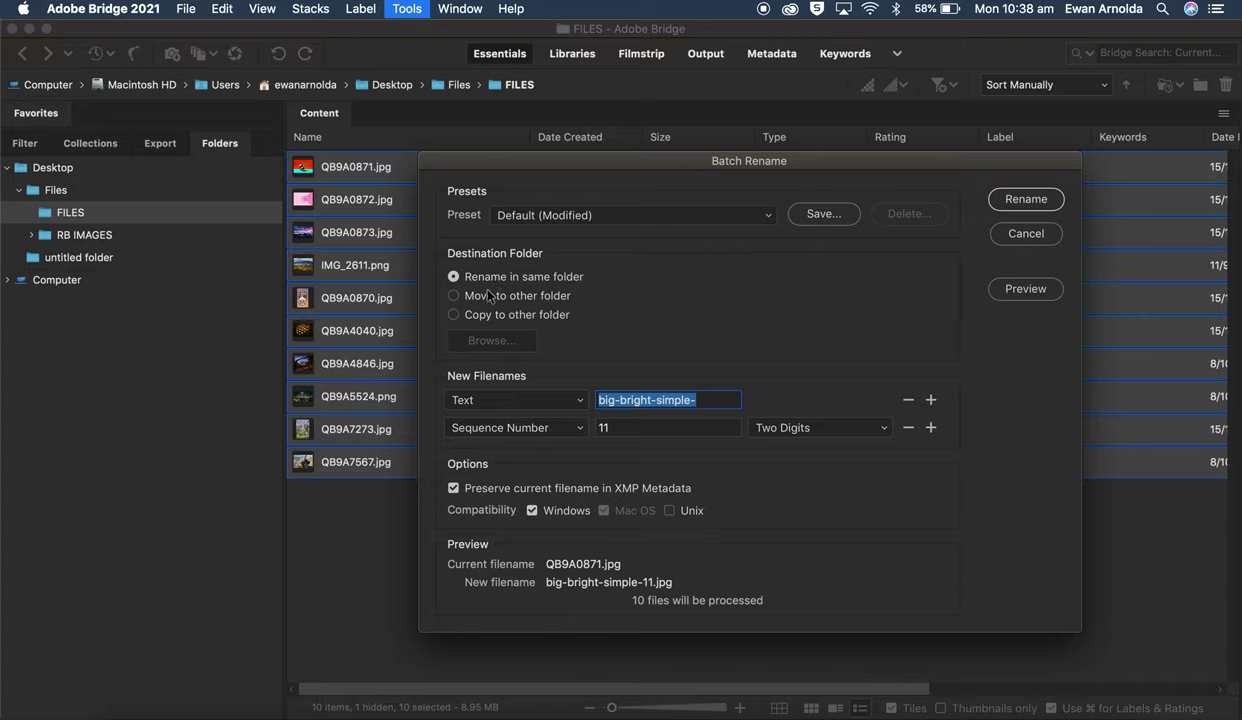
pyautogui.click(462, 316)
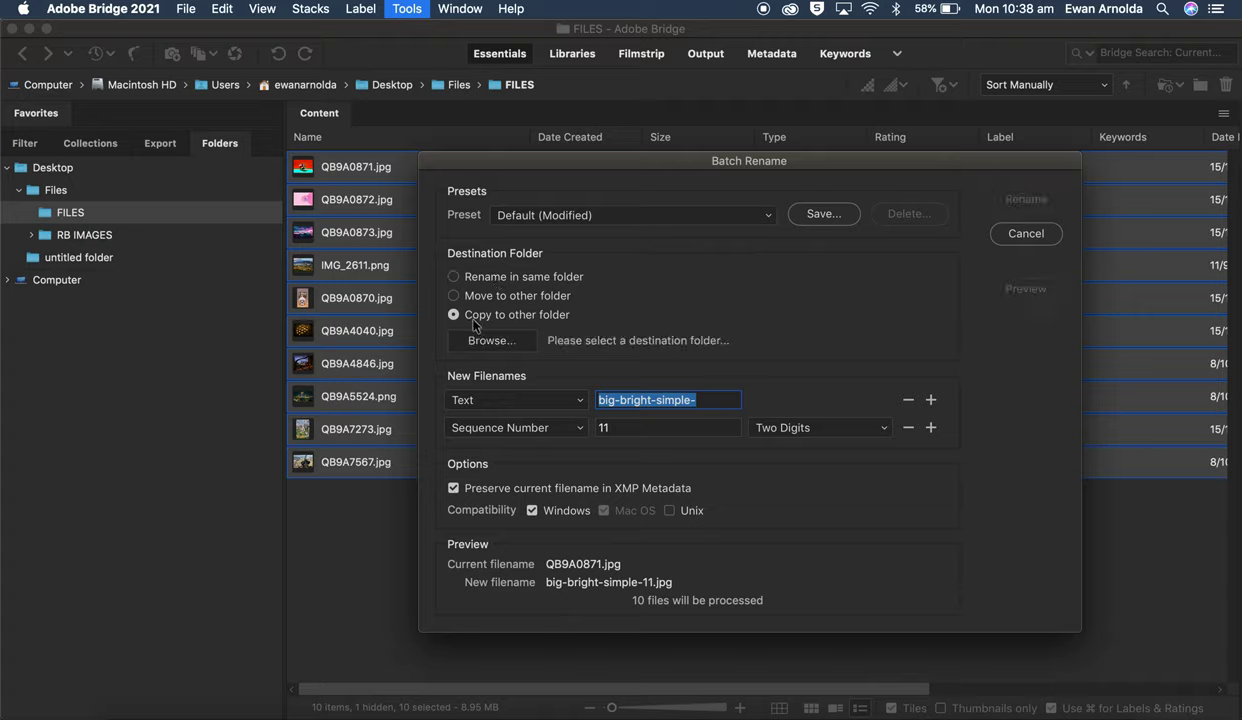
# - Create a 'renamed' folder inside FILES and make it the Batch Rename destination
pyautogui.click(468, 336)
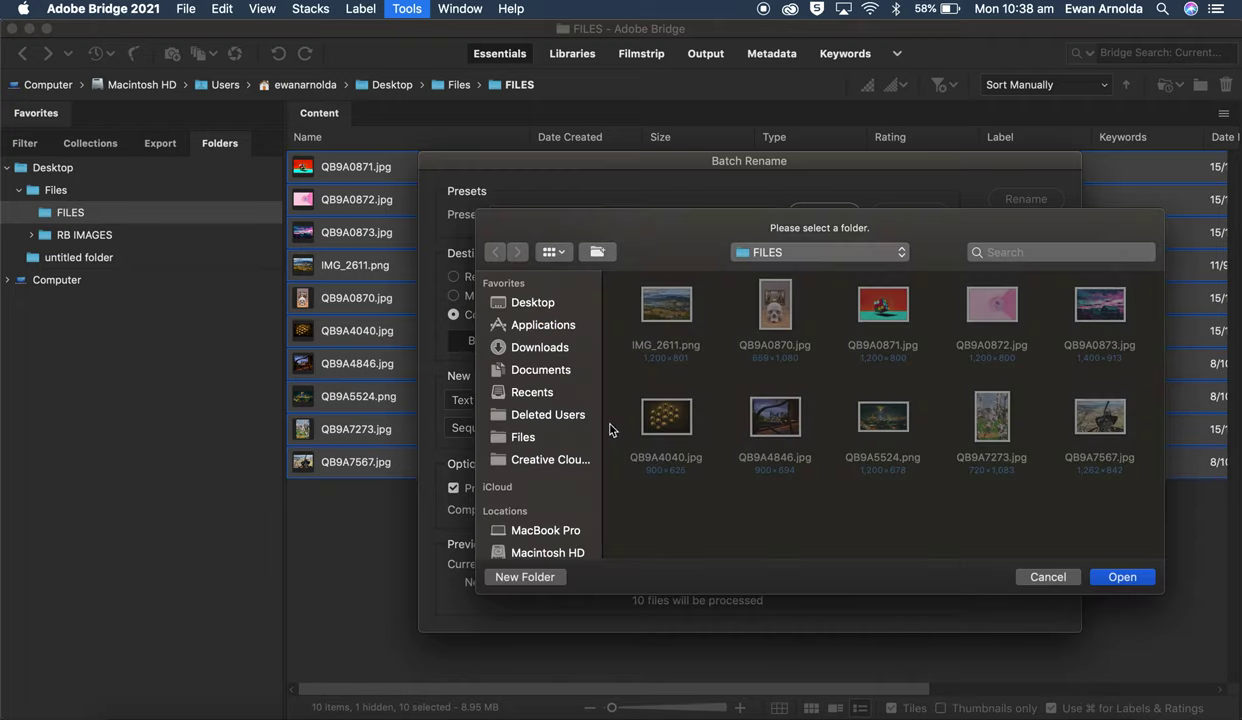
pyautogui.click(525, 577)
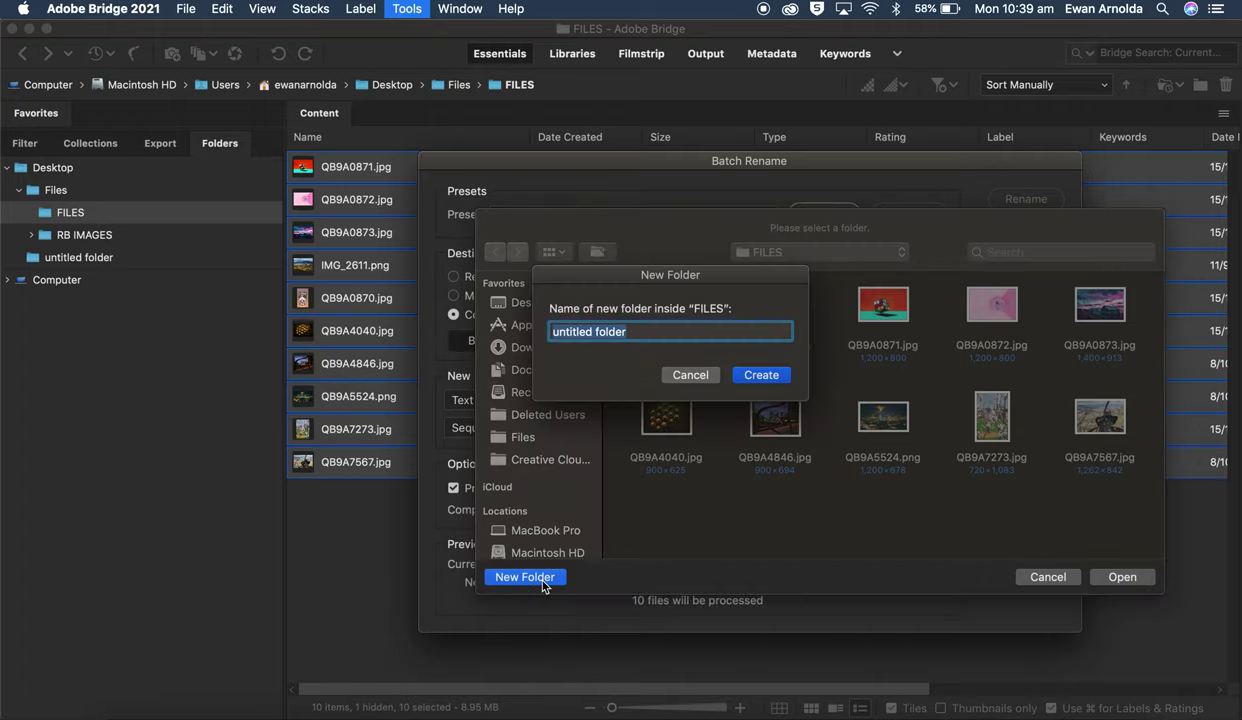
pyautogui.write('fenamed')
pyautogui.press('Return')
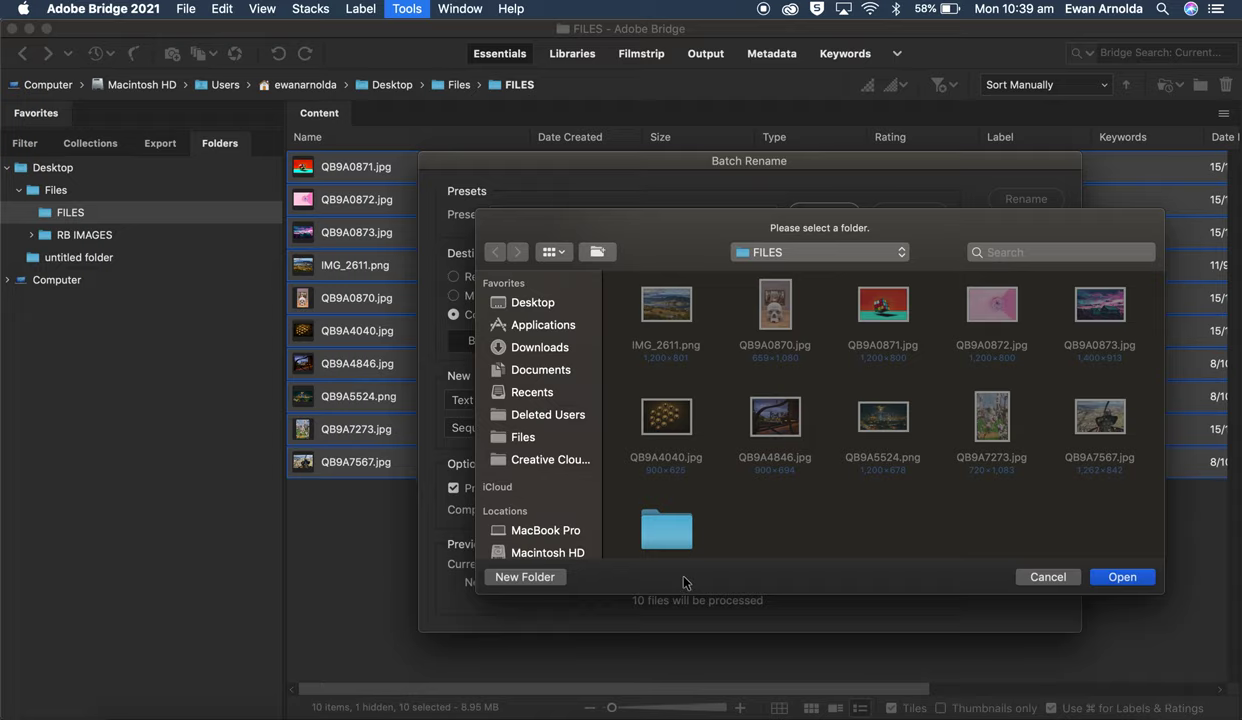
pyautogui.scroll(-2, 720, 493)
pyautogui.doubleClick(667, 470)
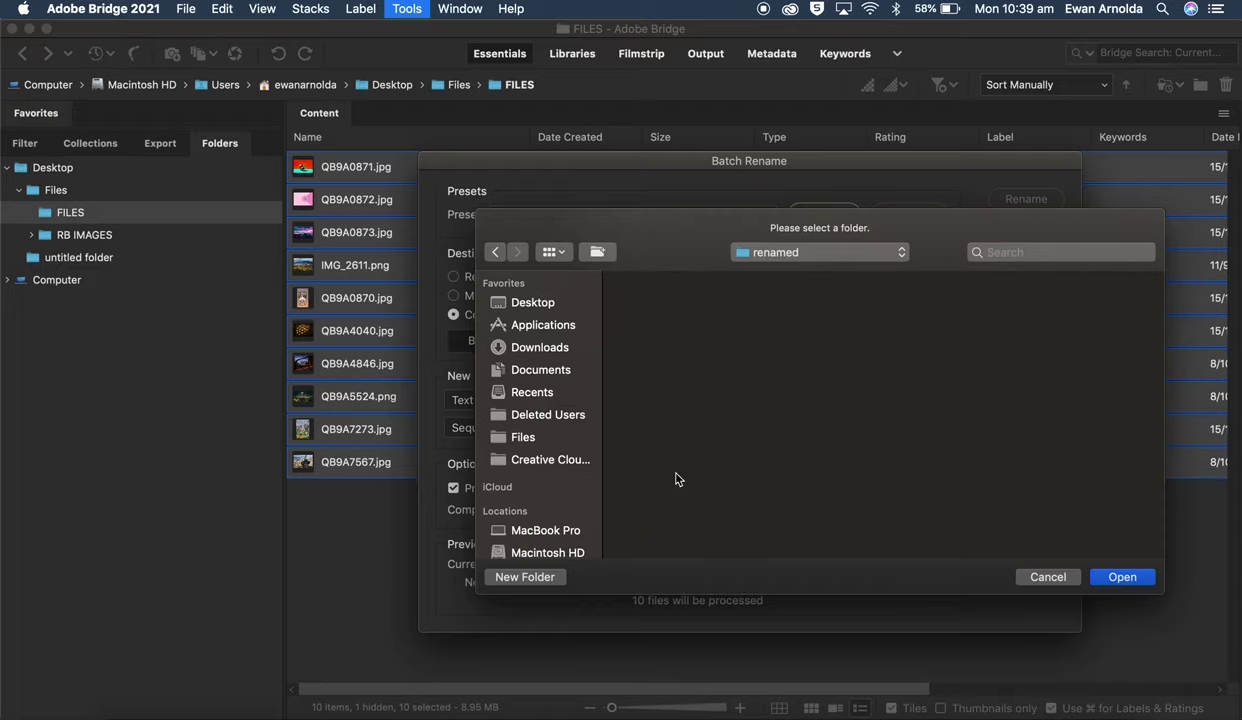
pyautogui.click(1118, 577)
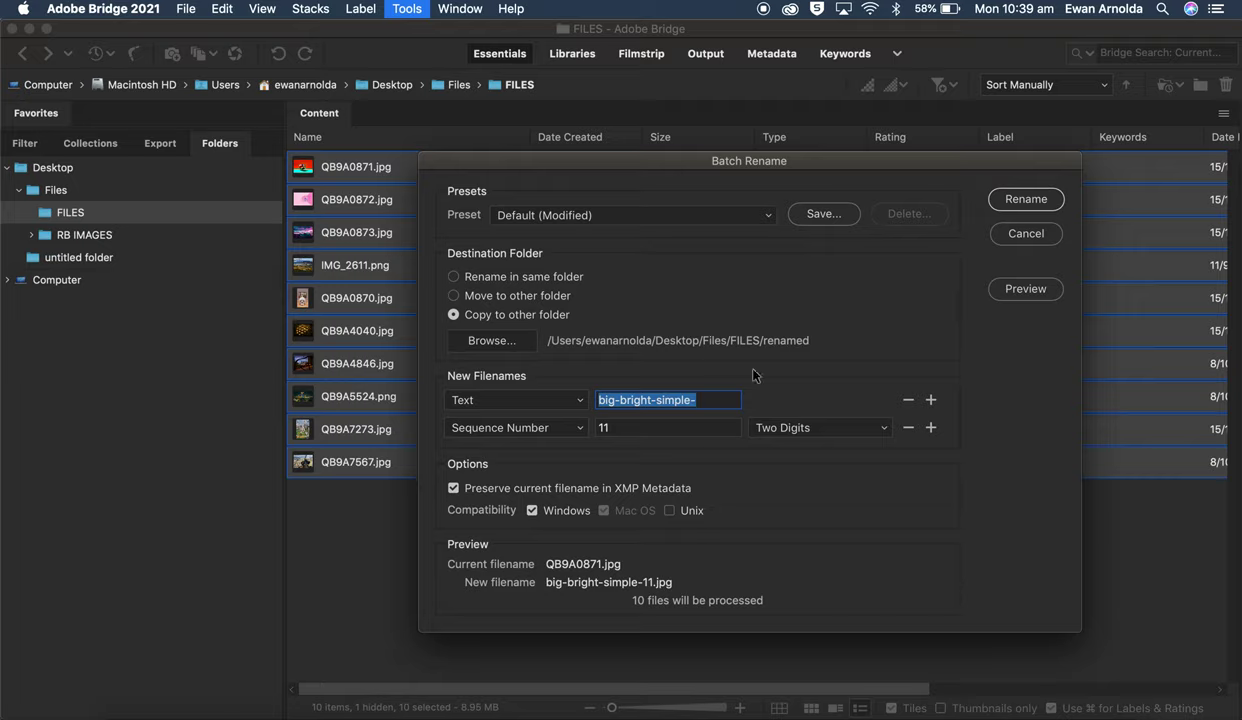
# - Keep the 'big-bright-simple-' Text element and start the sequence number at 1 with Two Digits
pyautogui.click(565, 400)
pyautogui.click(521, 397)
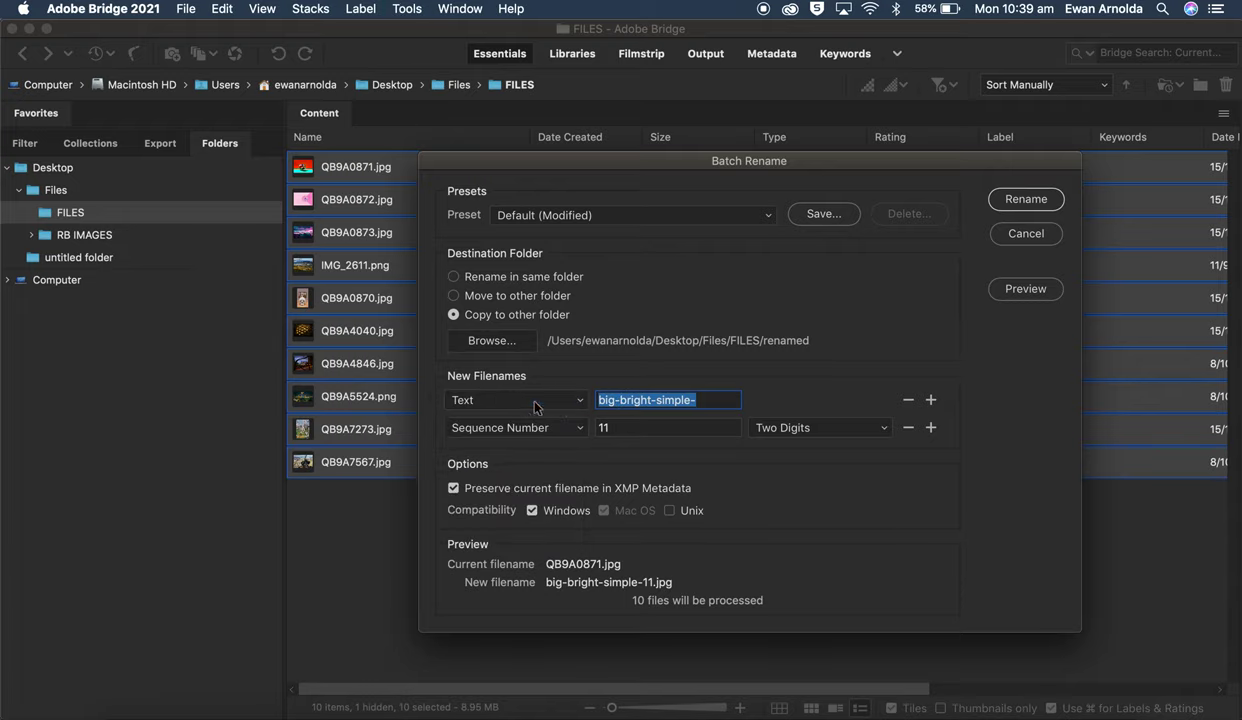
pyautogui.click(707, 403)
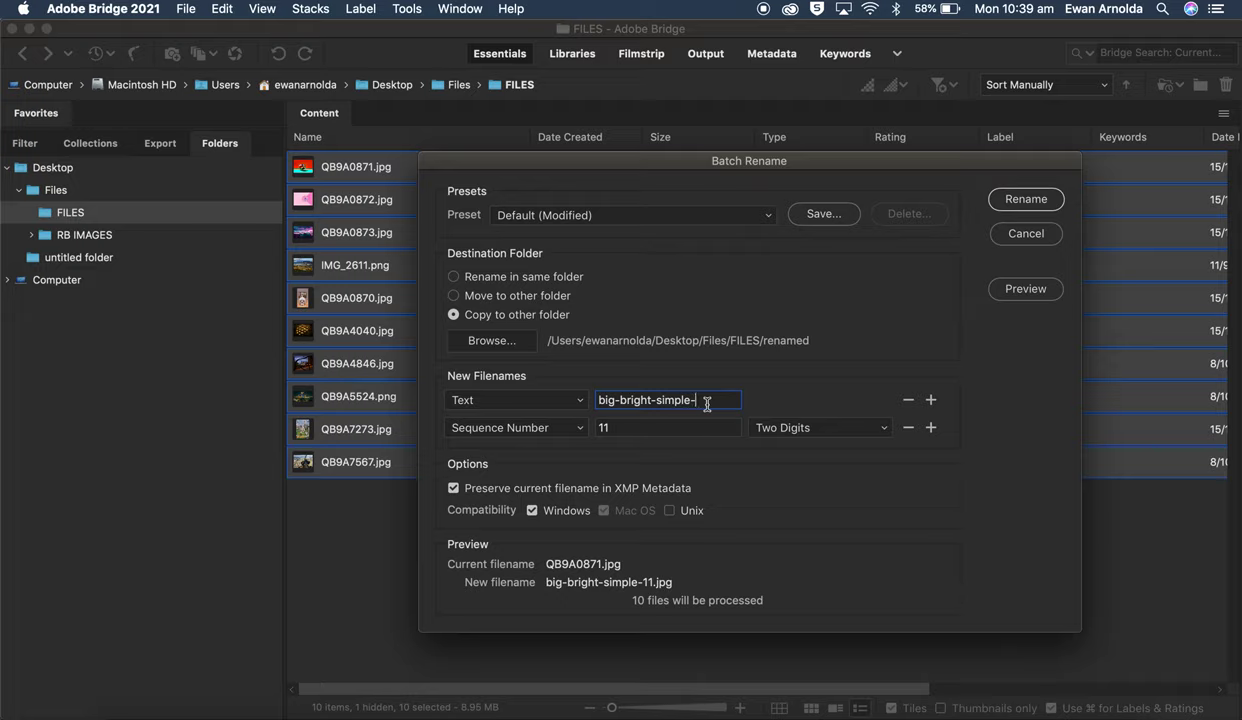
pyautogui.click(600, 427)
pyautogui.press('BackSpace')
pyautogui.click(779, 428)
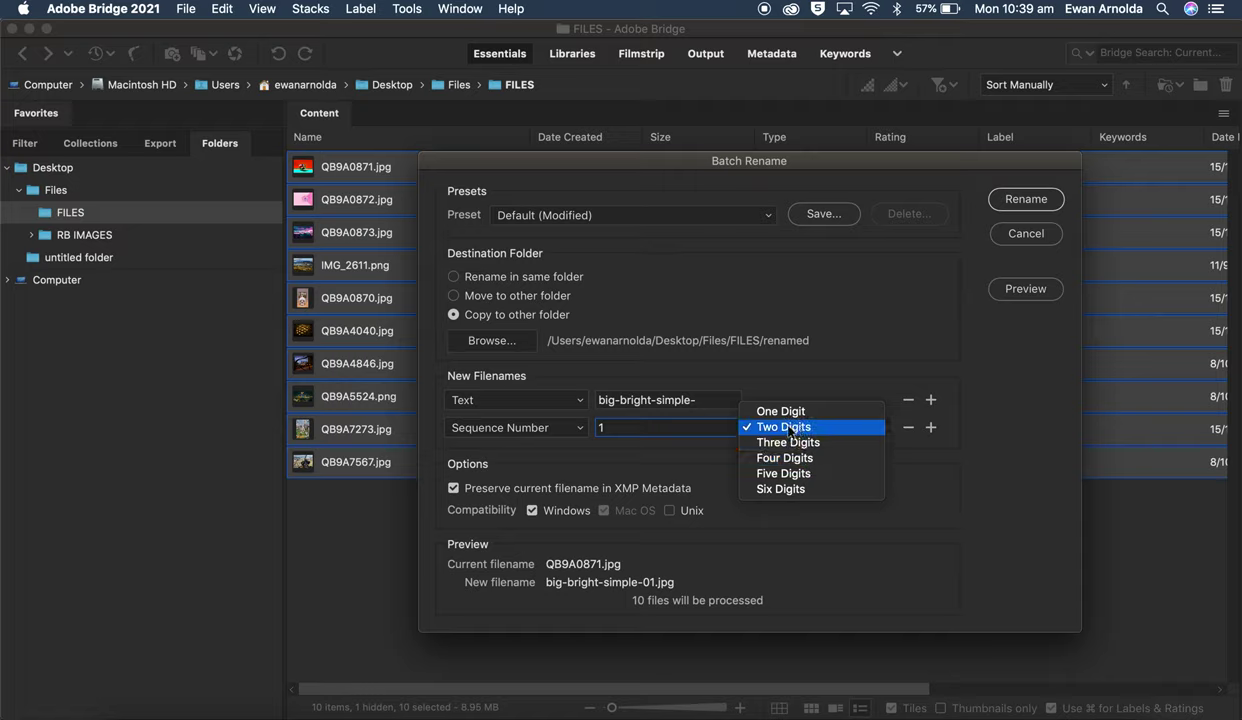
pyautogui.click(785, 427)
# - Make sure the 'big-bright-simple-' text ends with a hyphen, retyping it
pyautogui.click(703, 400)
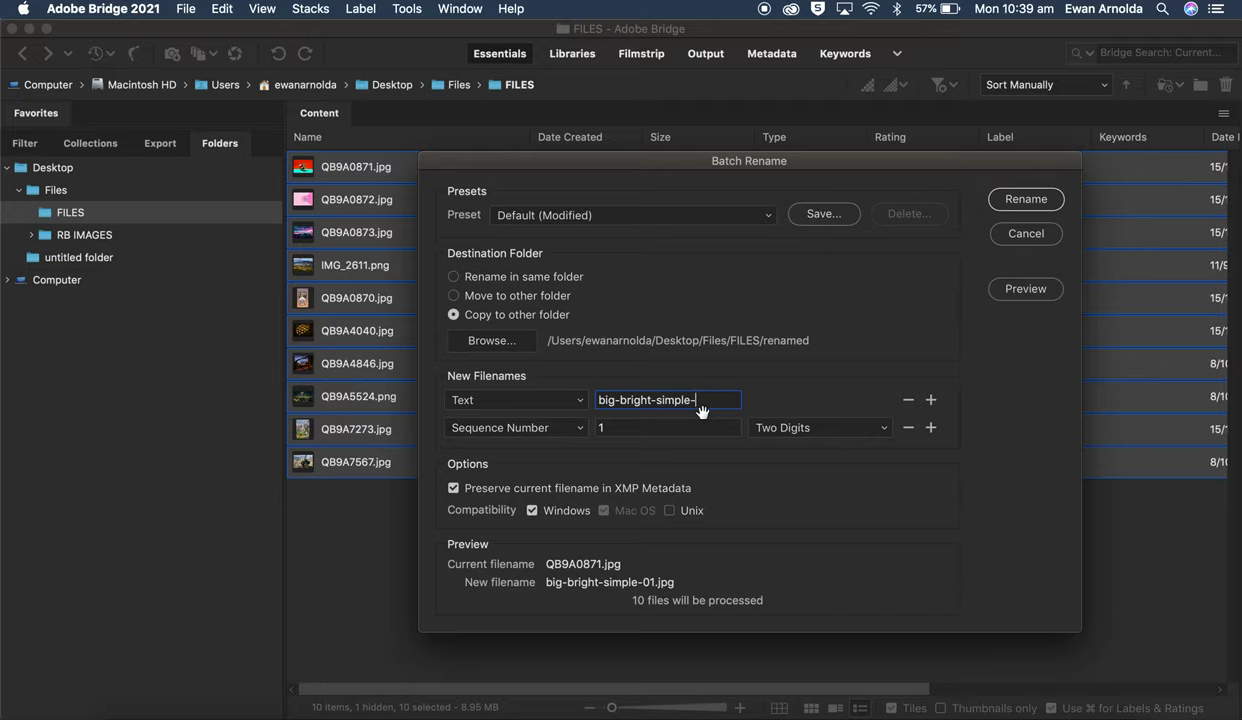
pyautogui.press('BackSpace')
pyautogui.write('-')
pyautogui.press('BackSpace')
pyautogui.write('-')
pyautogui.click(931, 428)
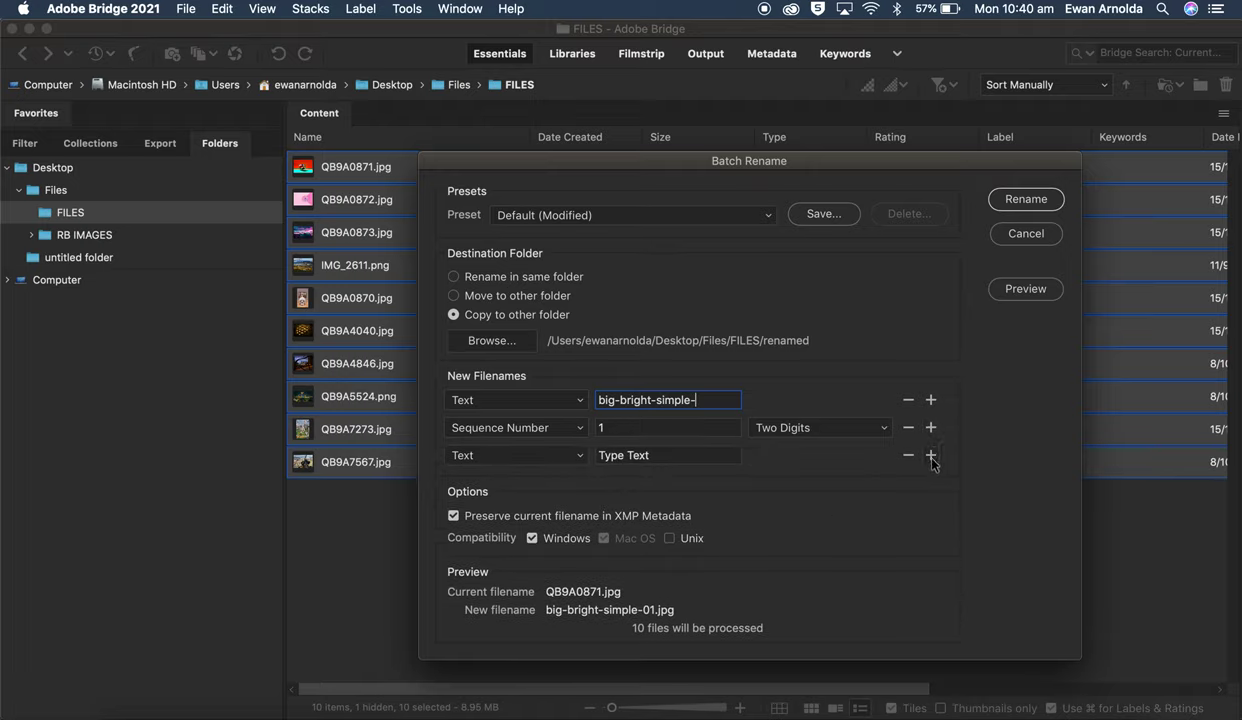
pyautogui.click(579, 456)
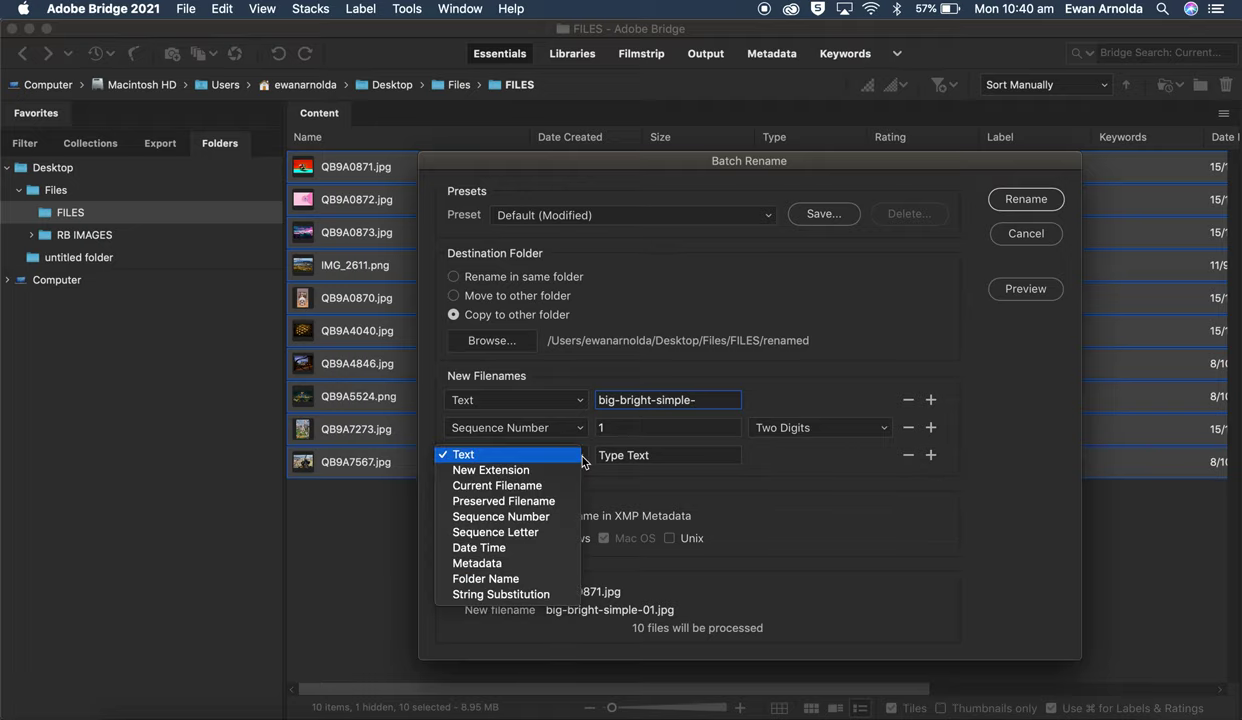
pyautogui.click(527, 468)
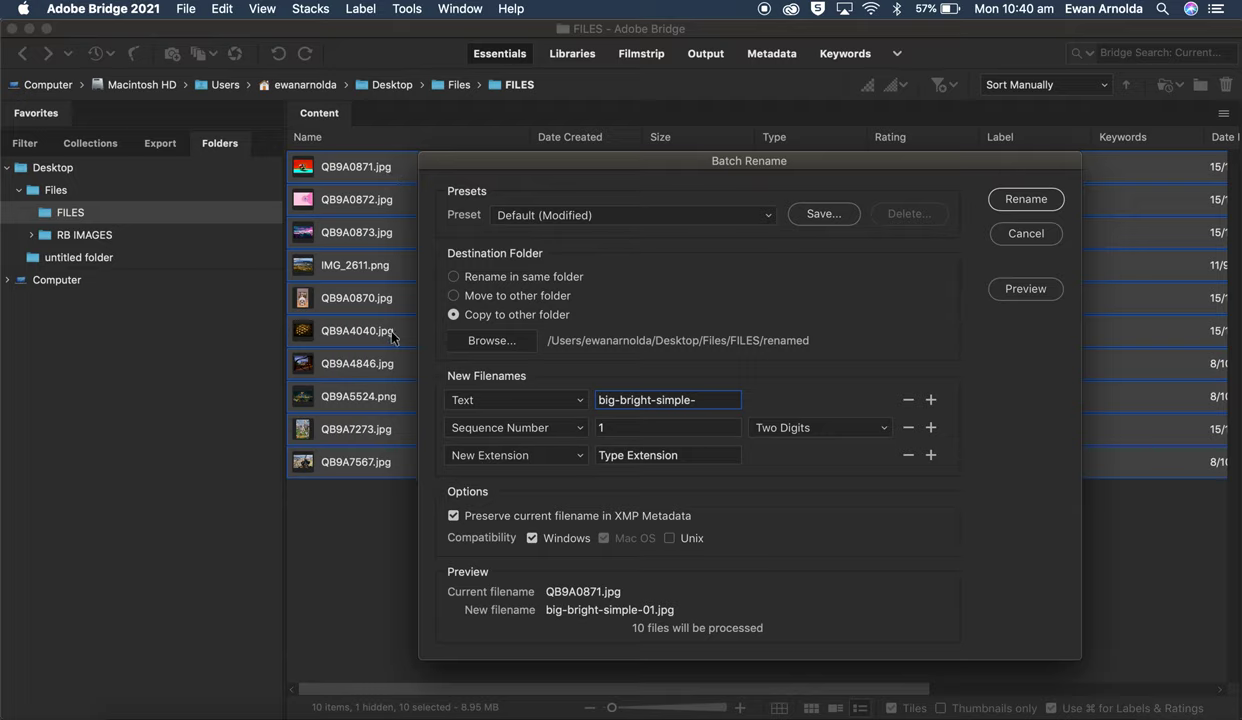
pyautogui.click(645, 459)
pyautogui.write('jpg')
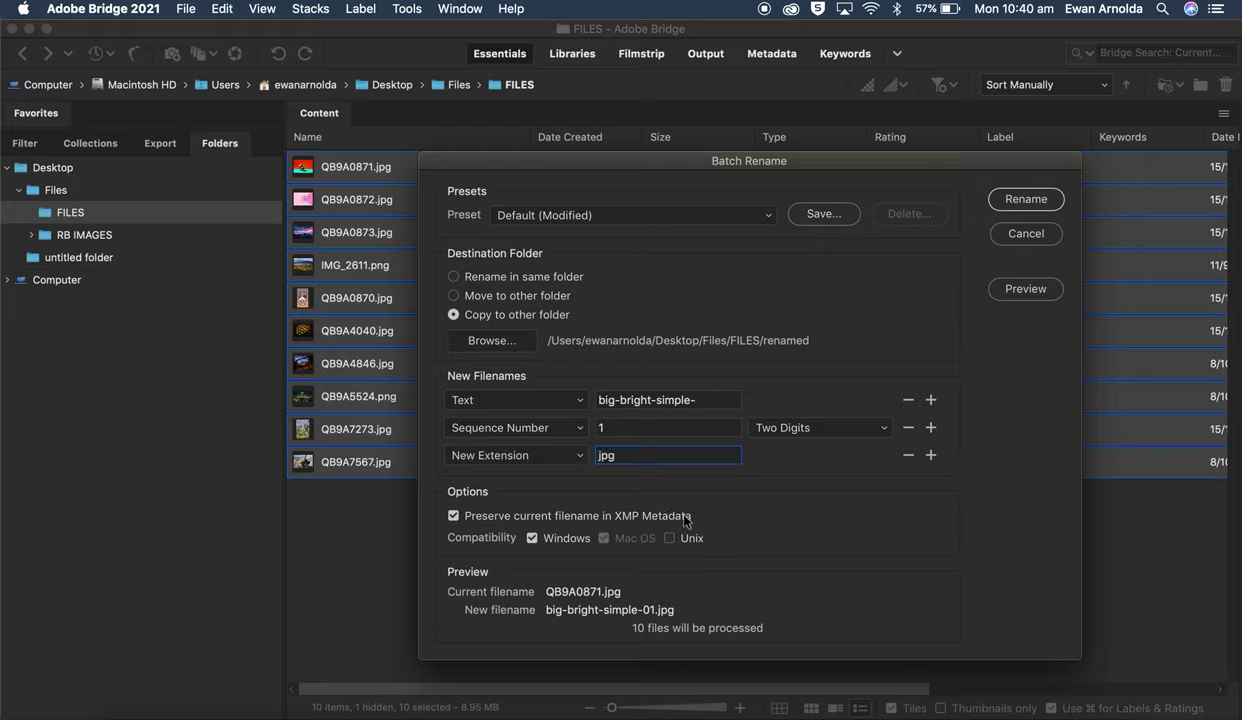
pyautogui.click(704, 425)
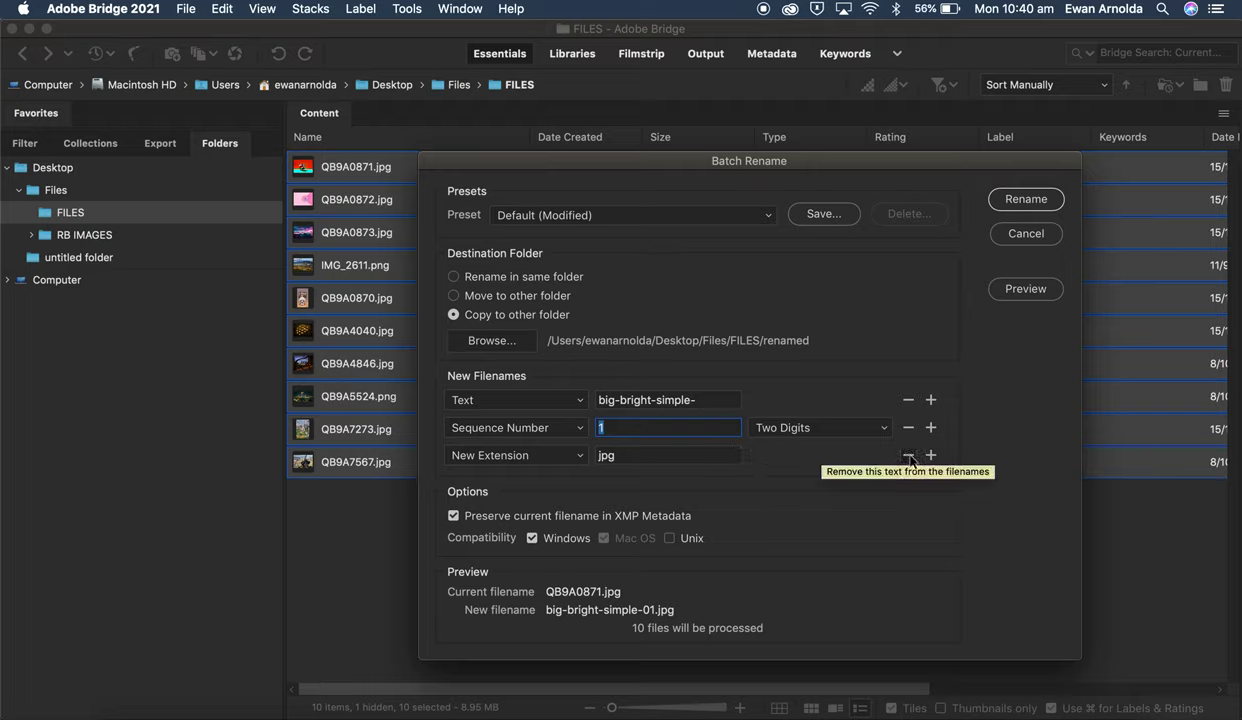
pyautogui.click(908, 456)
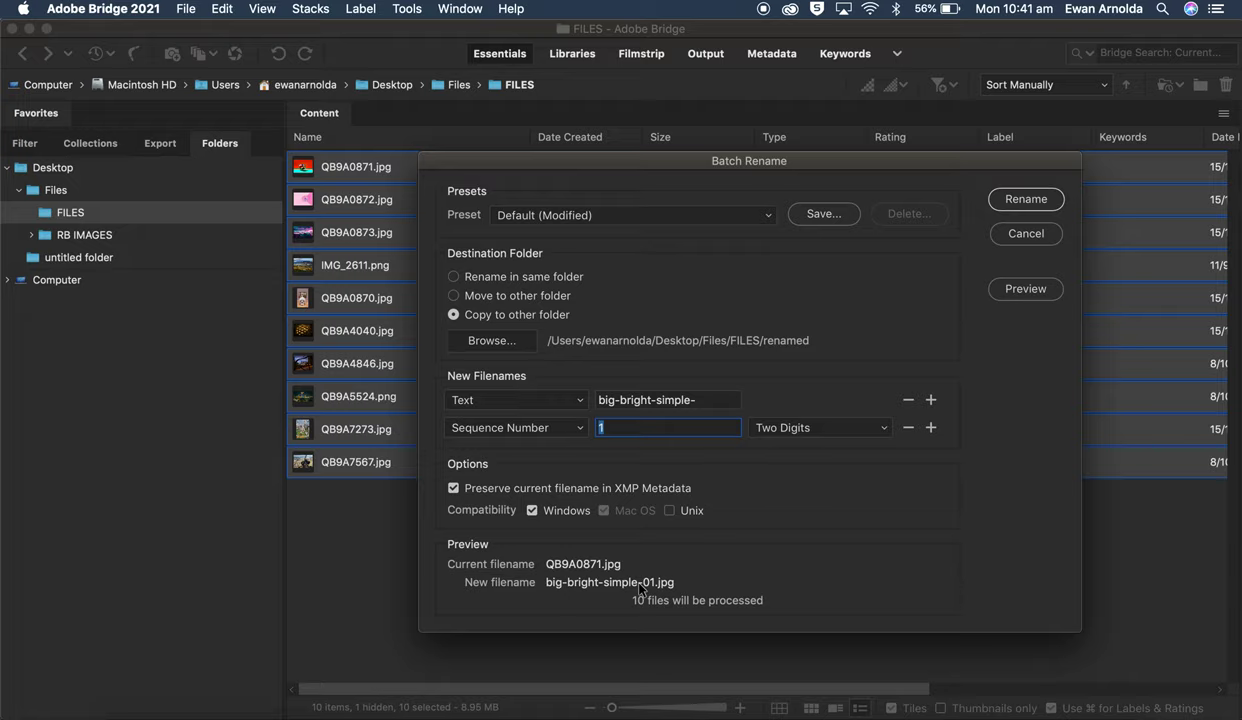
# - Save the current rename settings as a preset named 'Big-bright-simple'
pyautogui.click(820, 214)
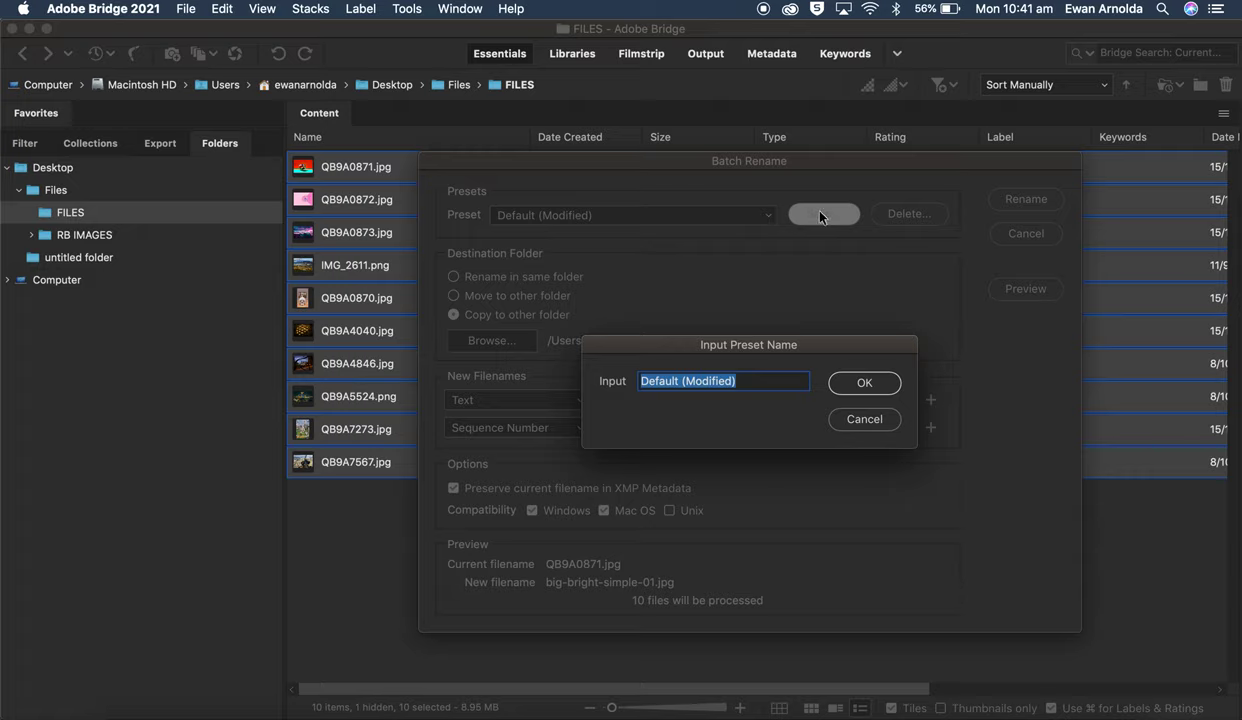
pyautogui.write('Big-')
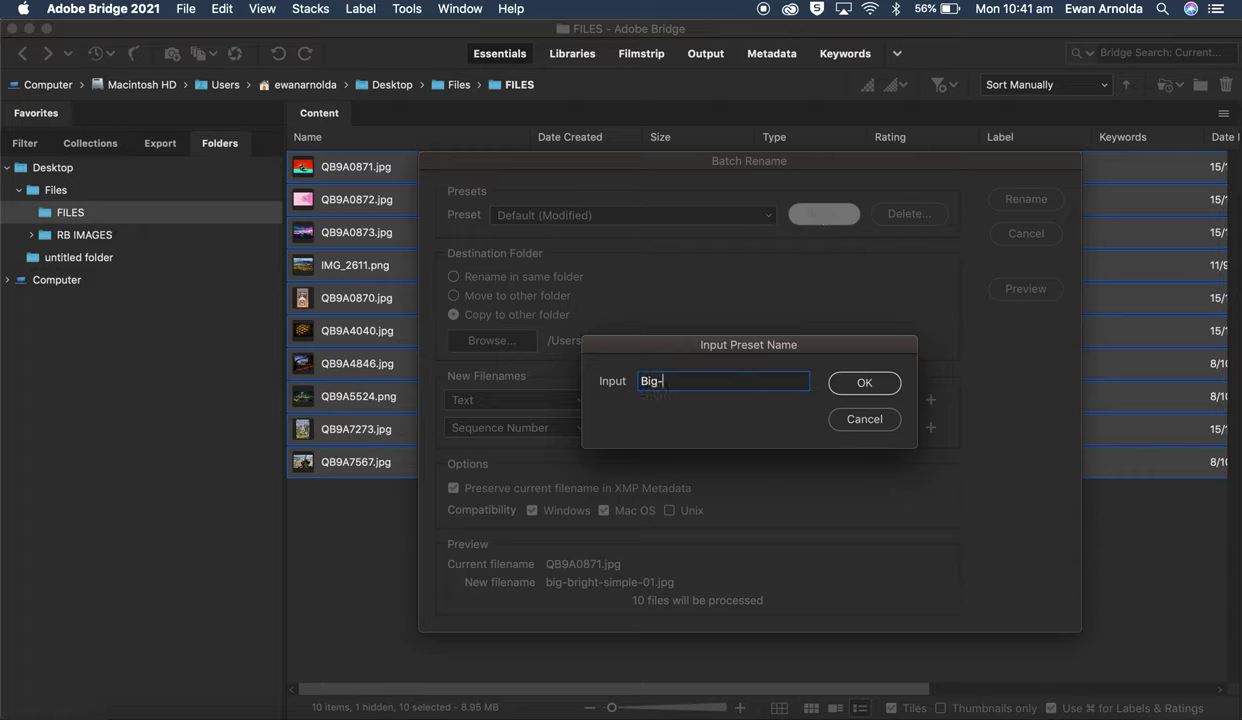
pyautogui.write('brgh')
pyautogui.press('BackSpace')
pyautogui.press('BackSpace')
pyautogui.press('BackSpace')
pyautogui.write('right-simple')
pyautogui.click(858, 383)
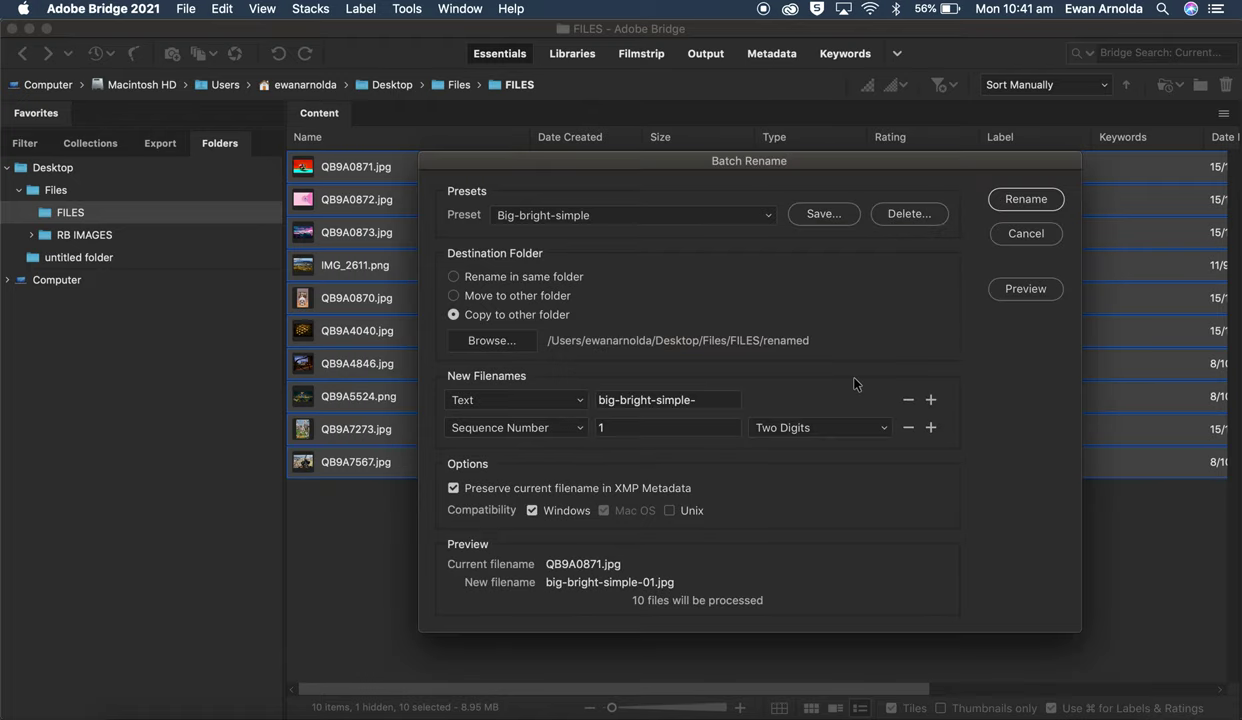
# - Verify Big-bright-simple is listed and selected in the Preset dropdown
pyautogui.click(746, 214)
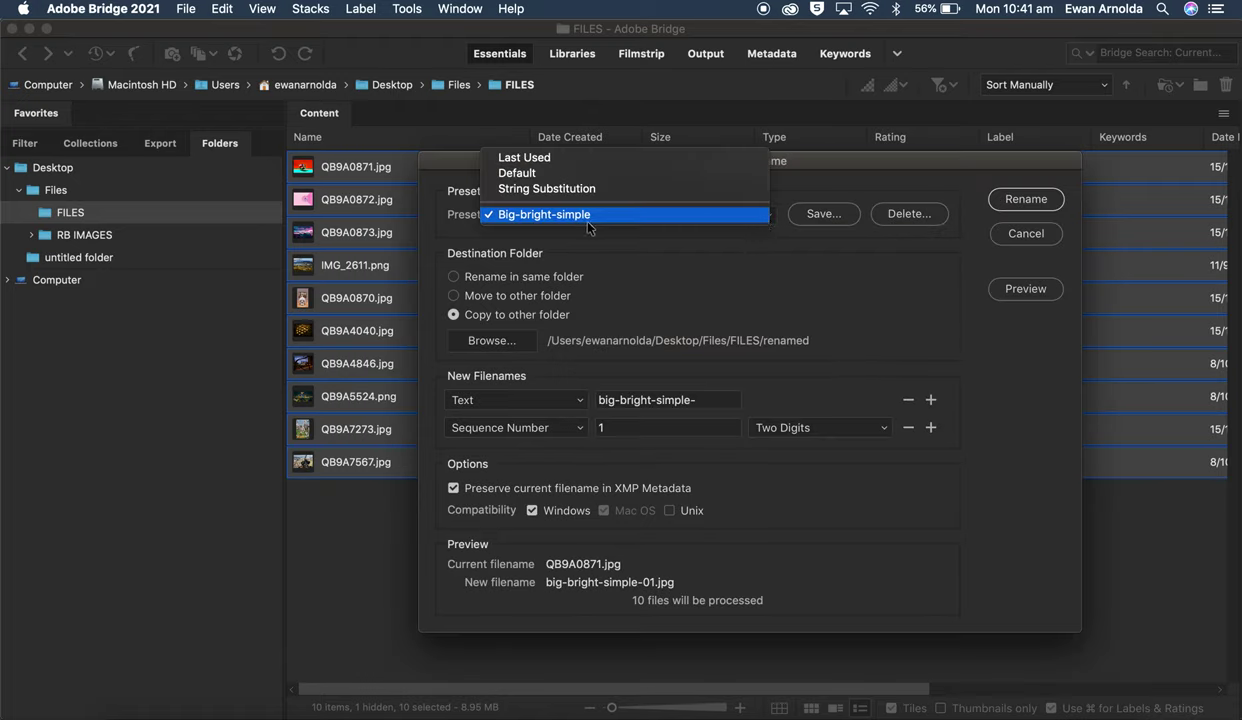
pyautogui.click(636, 216)
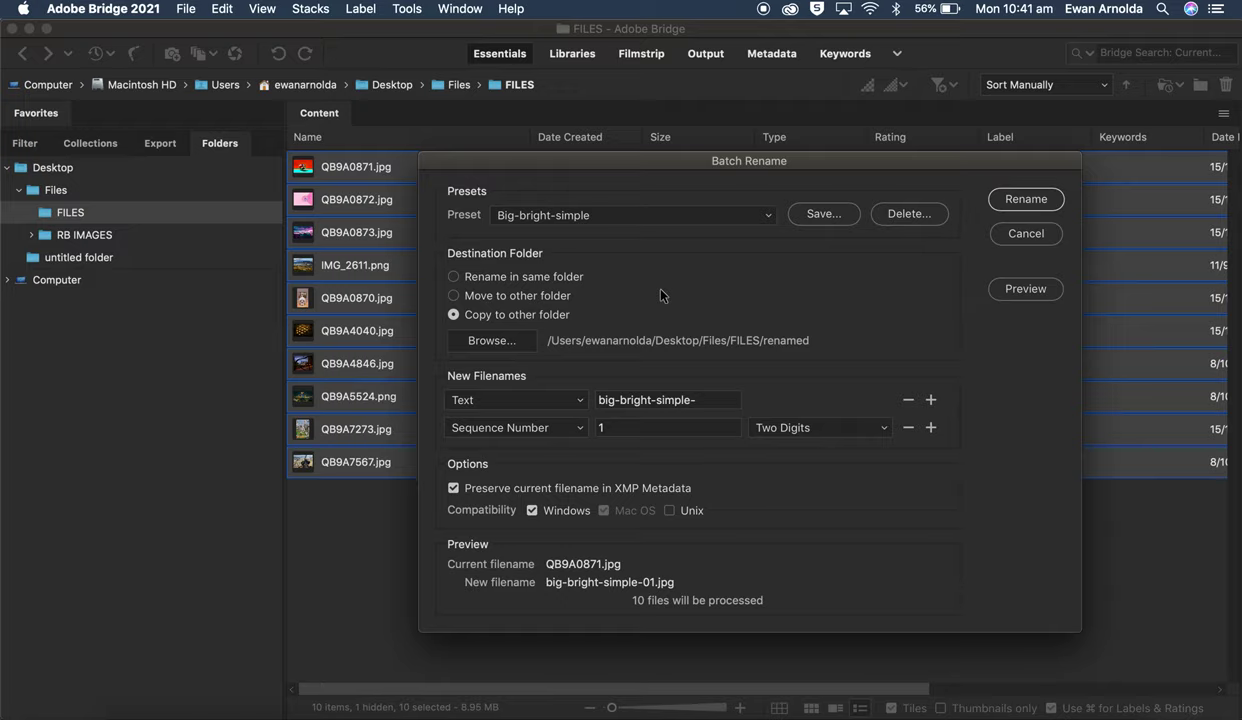
pyautogui.click(766, 216)
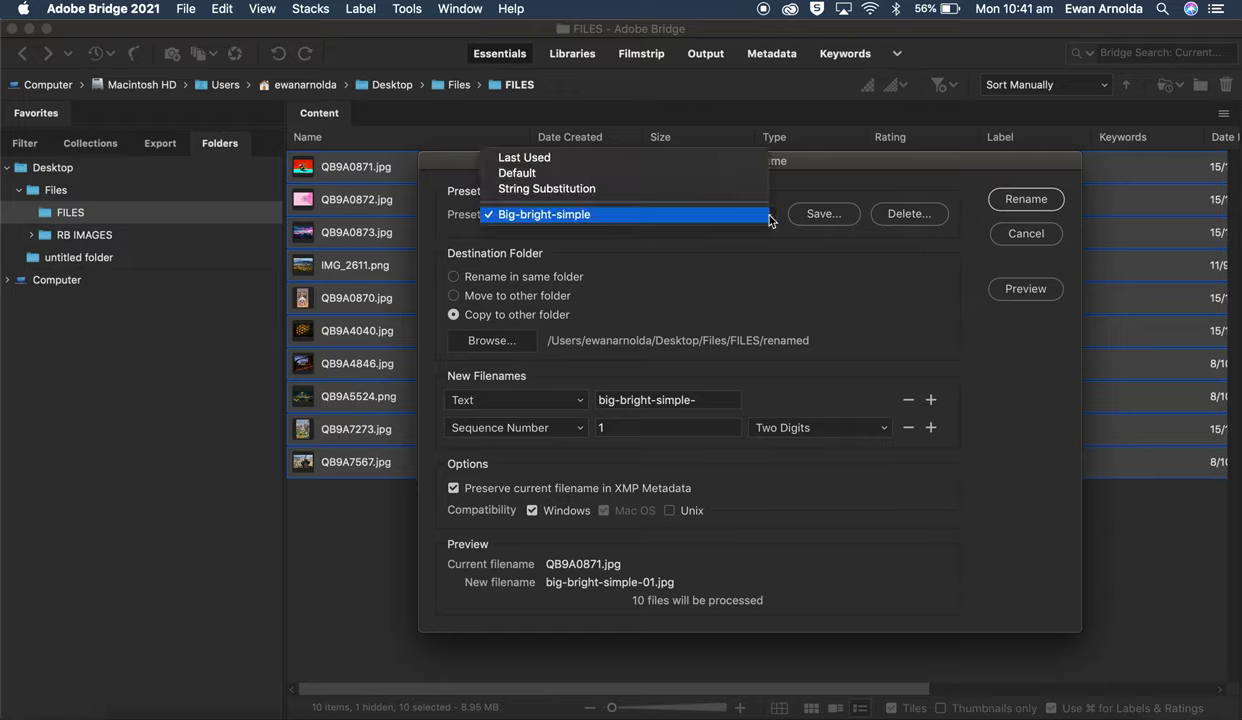
pyautogui.click(640, 265)
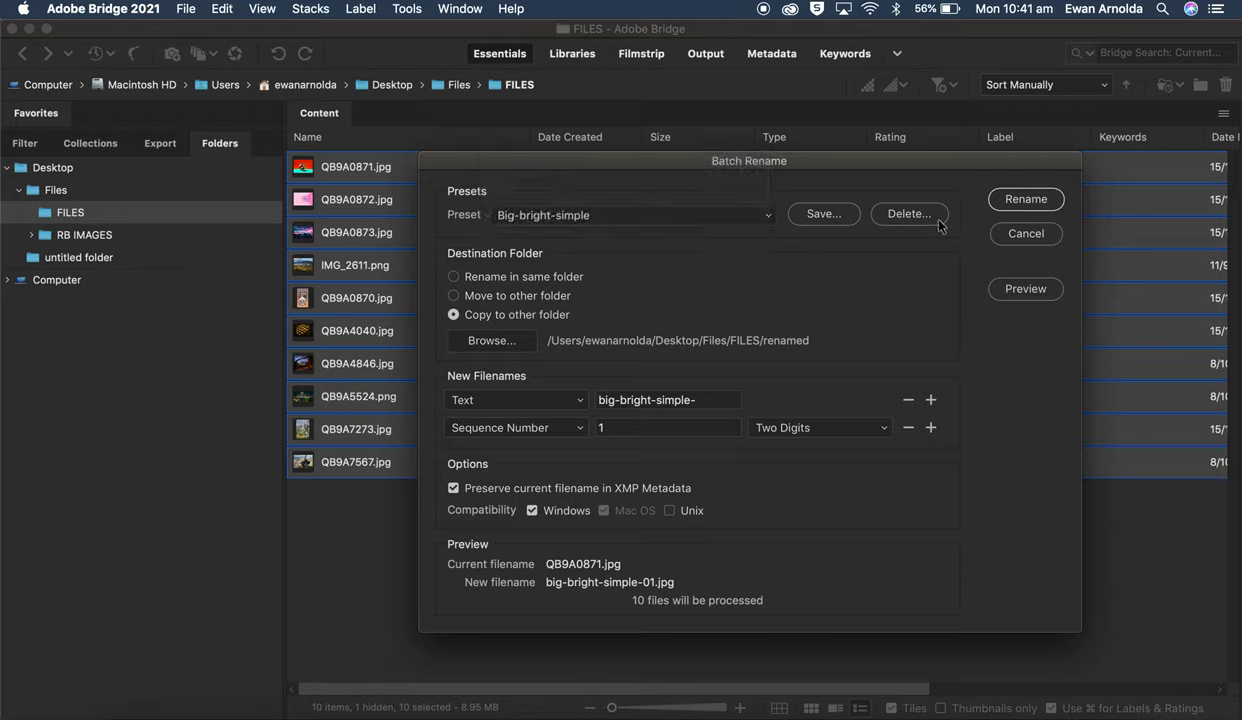
# - Run the batch rename, copying the ten images into the renamed folder
pyautogui.click(1018, 199)
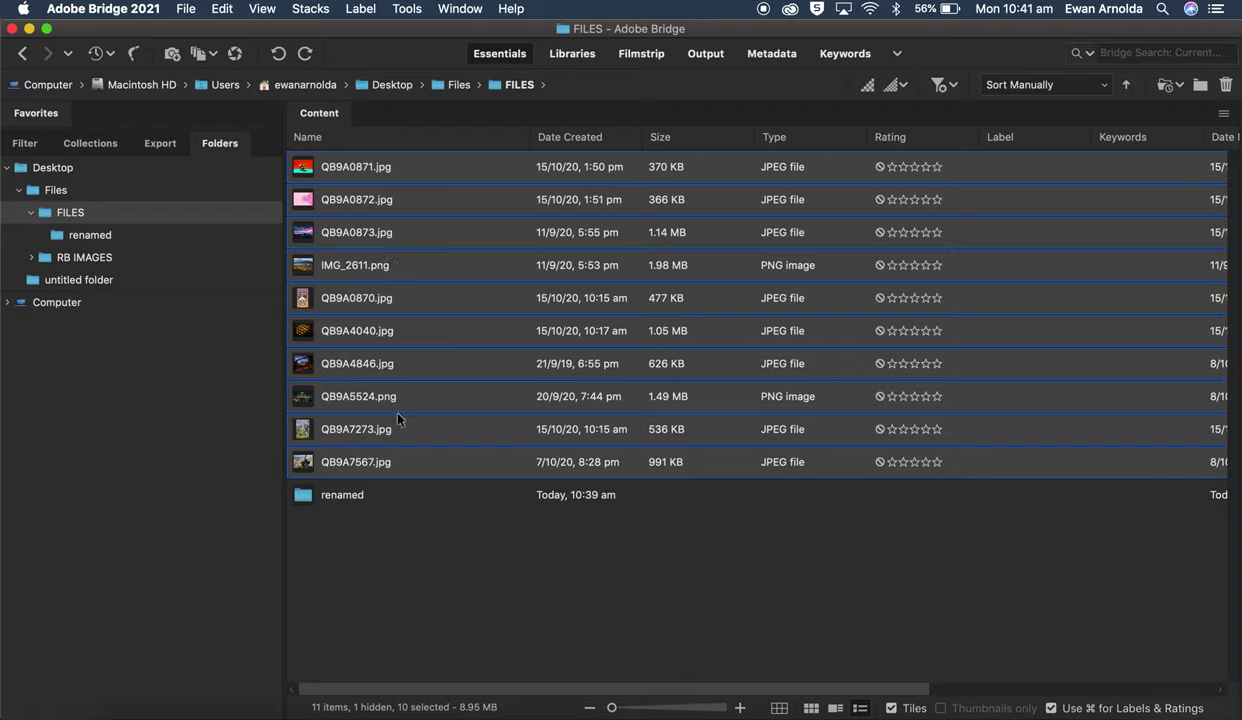
# - Open the renamed folder to view big-bright-simple-01.jpg through big-bright-simple-10.jpg
pyautogui.doubleClick(345, 495)
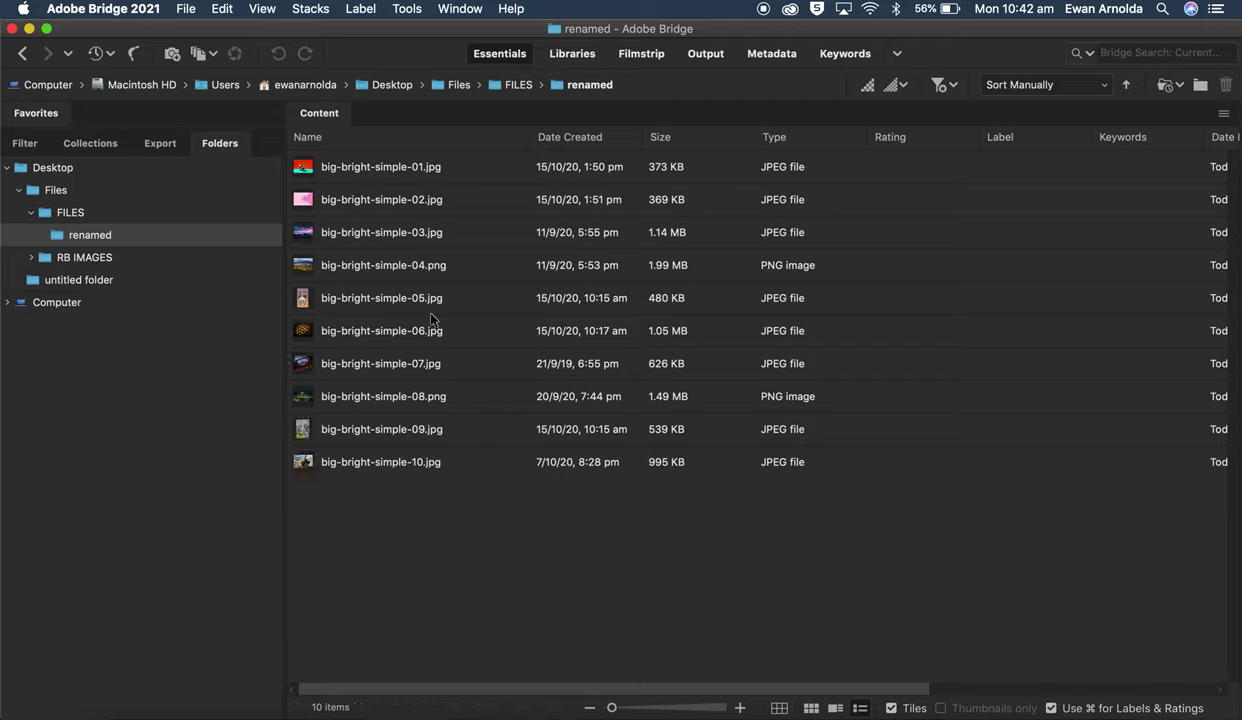